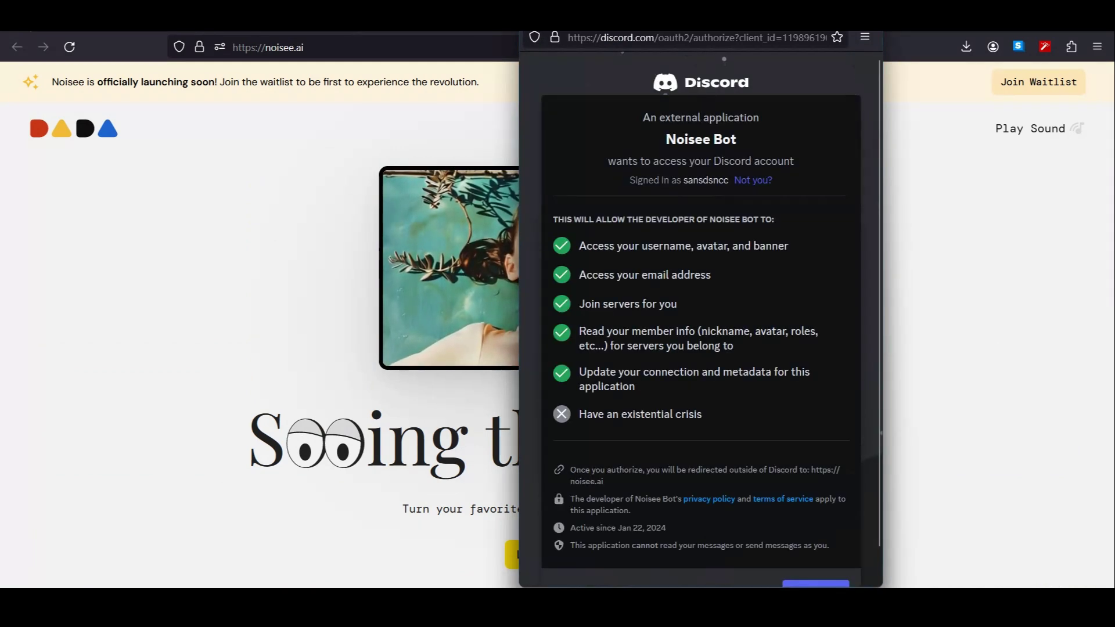
# Authorize Noisee Bot's access to the Discord account from the authorization popup
pyautogui.scroll(-3, 256, 343)
pyautogui.scroll(-1, 701, 320)
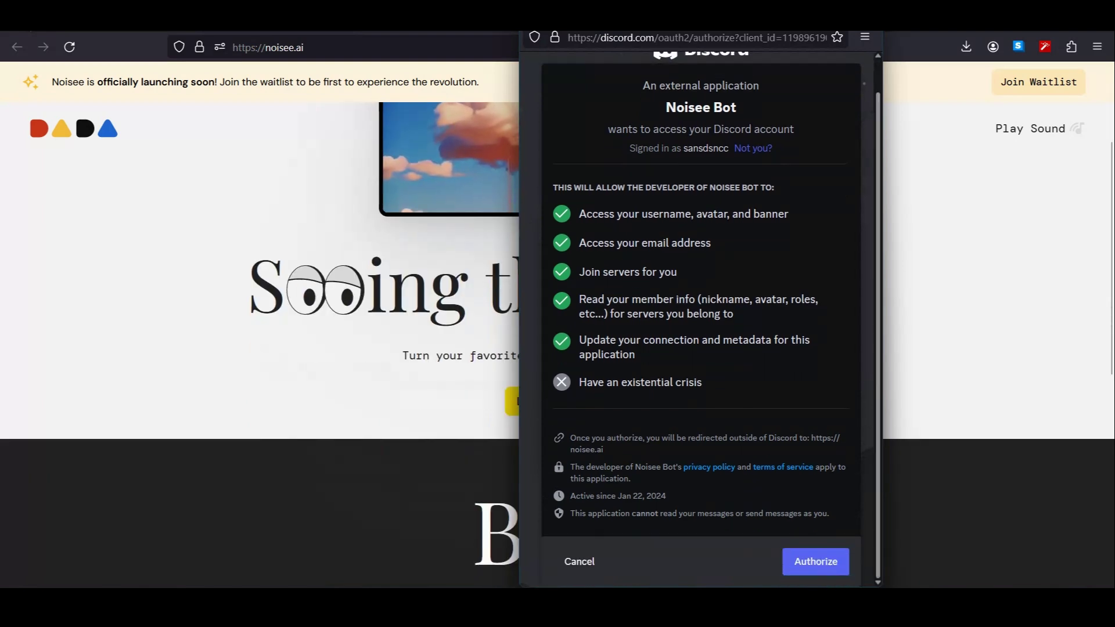
pyautogui.click(816, 562)
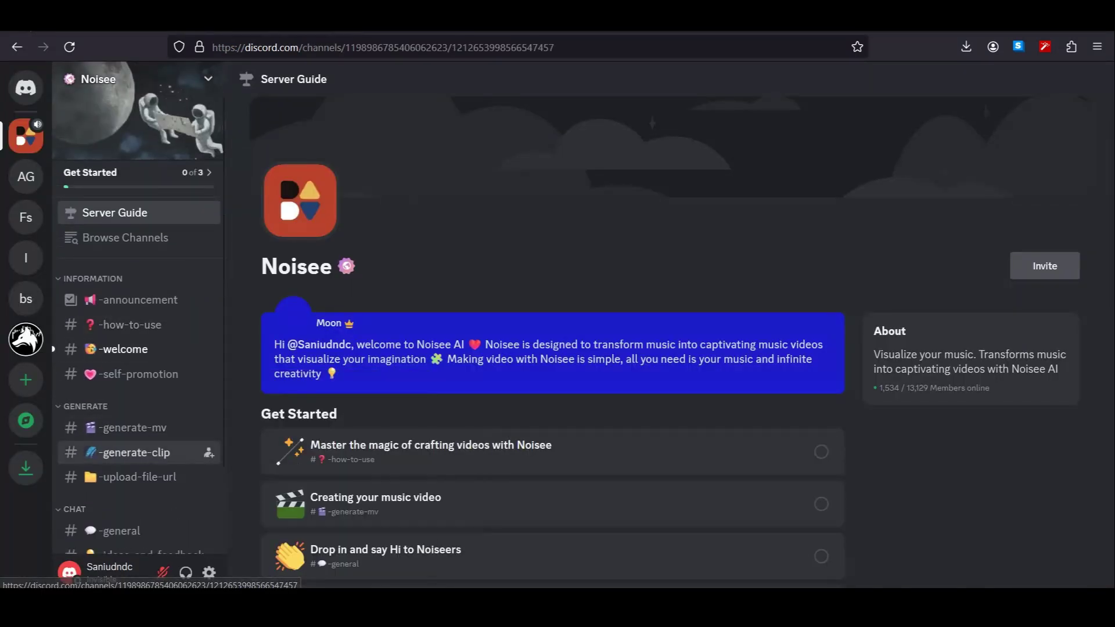
# Open #generate-clip and scroll back through clips other members generated
pyautogui.click(133, 452)
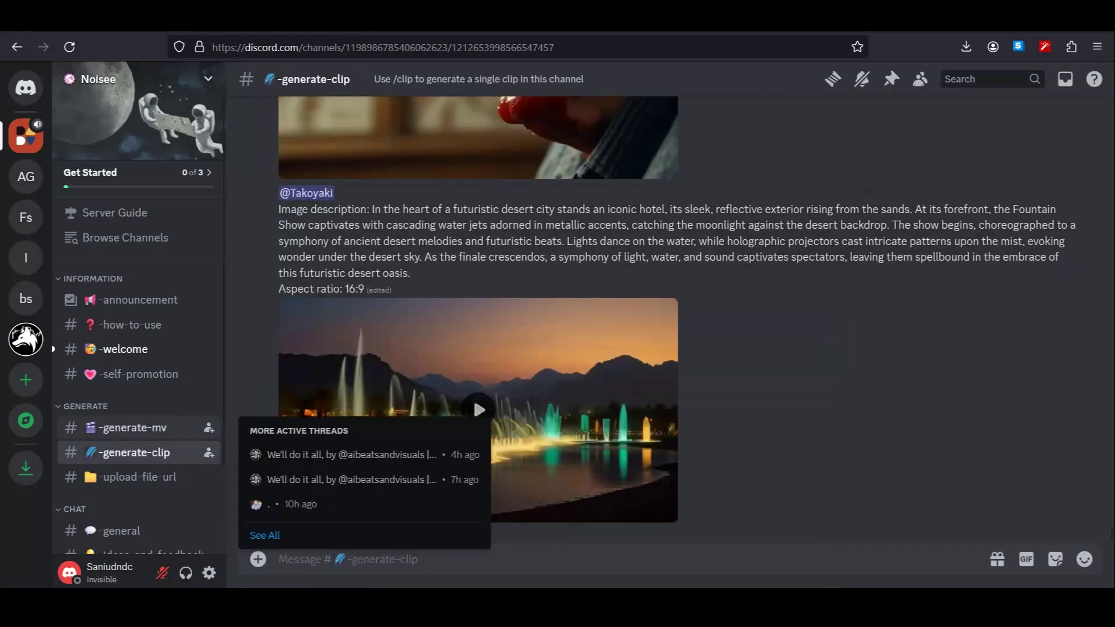
pyautogui.scroll(15, 472, 395)
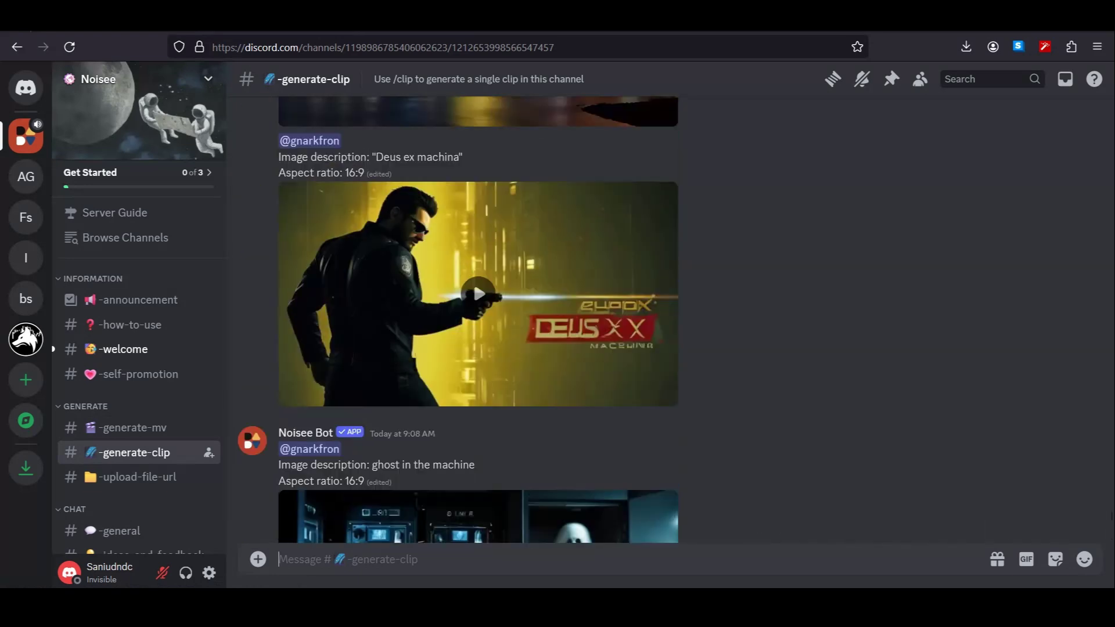
pyautogui.scroll(10, 472, 363)
pyautogui.scroll(4, 472, 383)
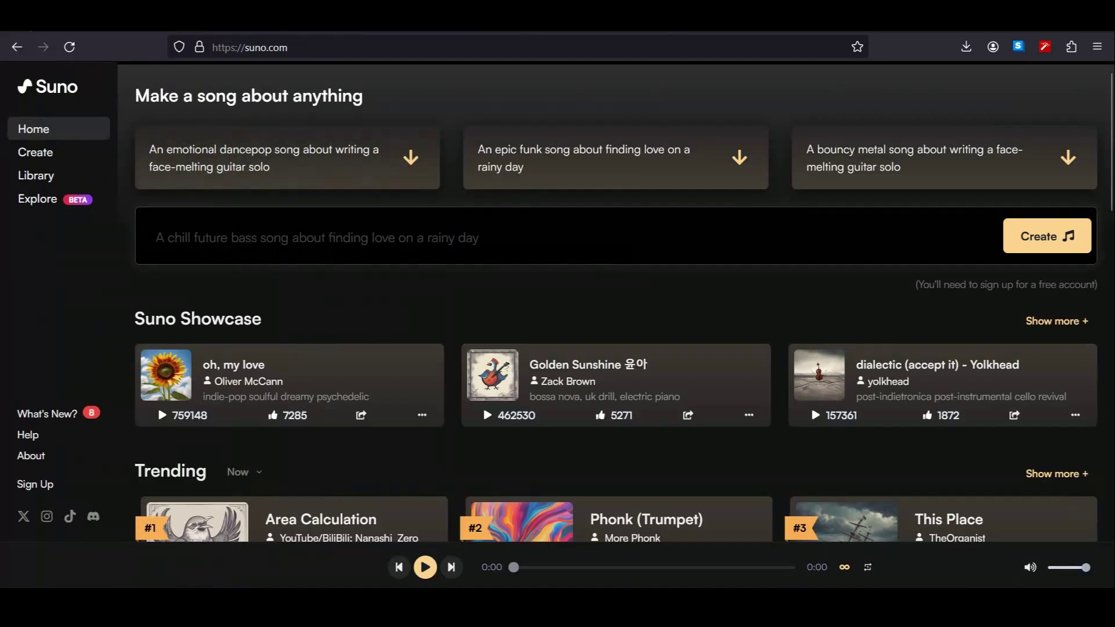
# Generate songs from a romantic afrobeats pop description and copy the Dance in the Moonlight link
pyautogui.click(157, 237)
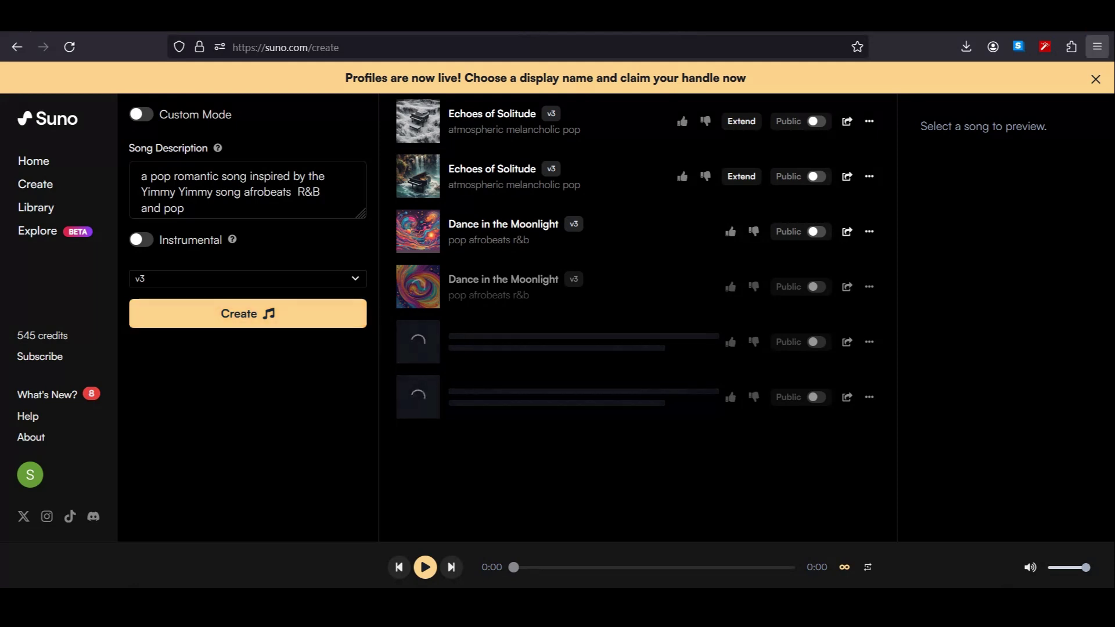
pyautogui.click(1095, 79)
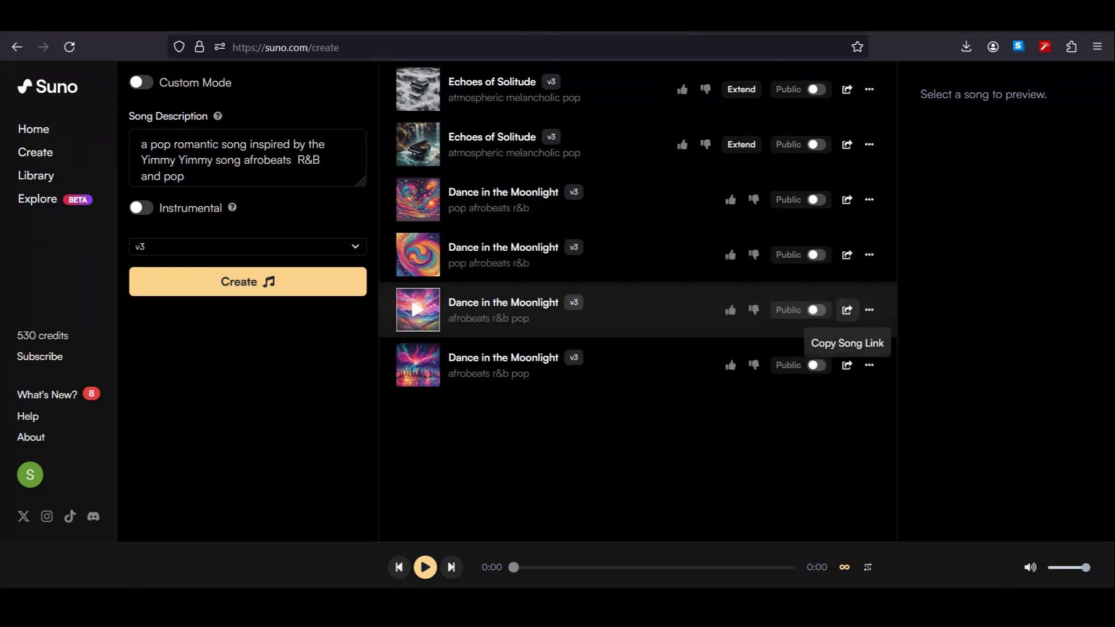
pyautogui.click(846, 309)
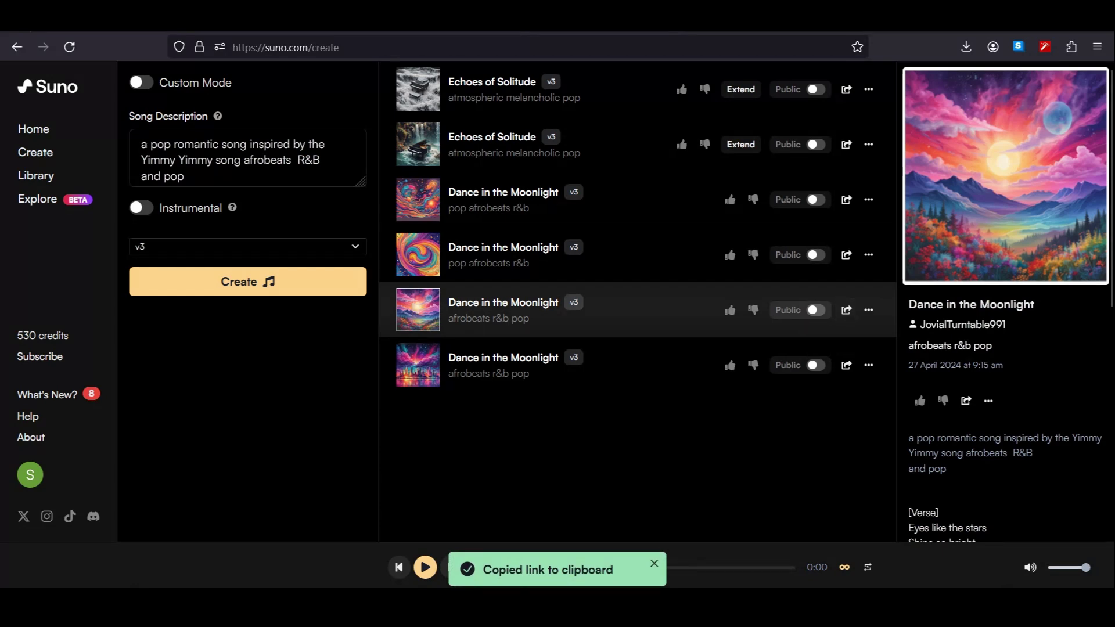
pyautogui.hotkey('ctrl', 'Tab')
# Submit a Noisee /imagine request with the pasted Suno link and visuals 'pop song music video'
pyautogui.rightClick(359, 559)
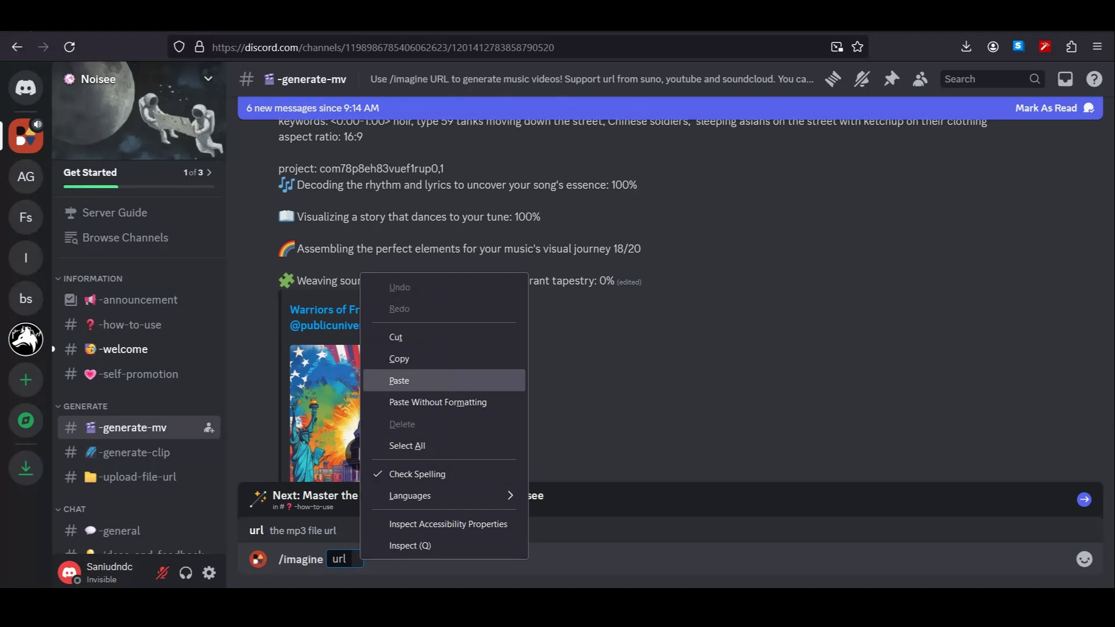
pyautogui.click(399, 381)
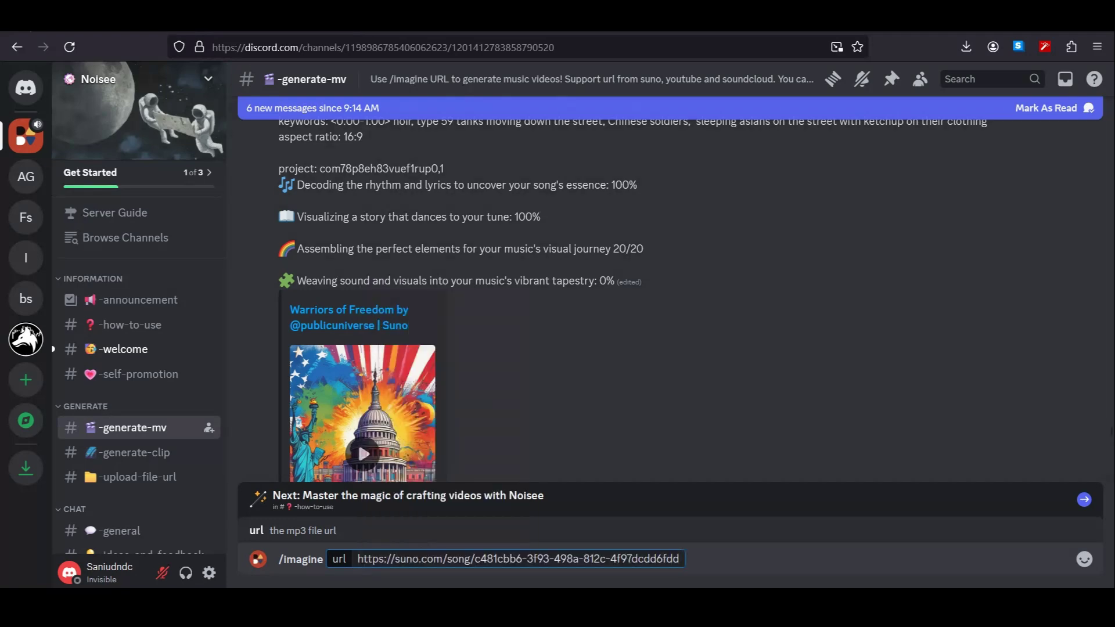
pyautogui.press('Return')
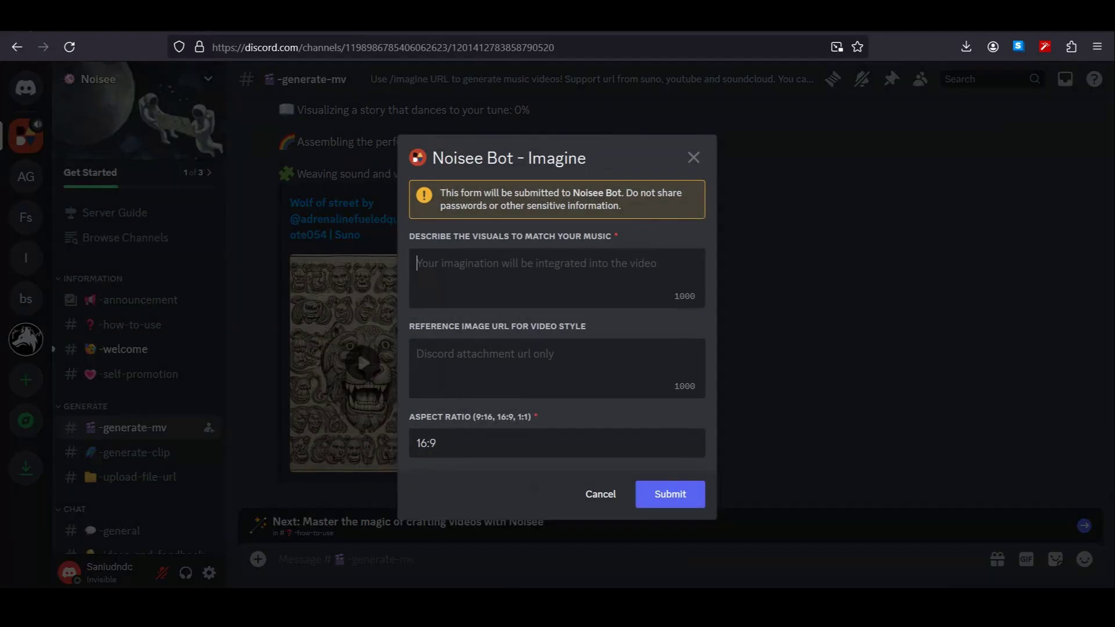
pyautogui.write('pop song music video')
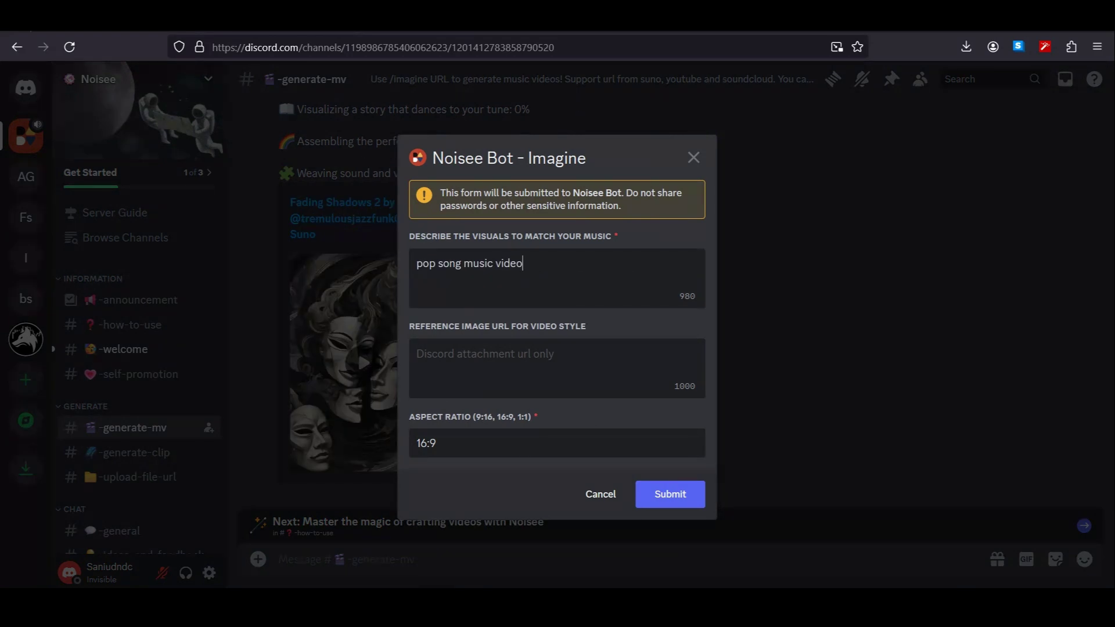
pyautogui.press('Return')
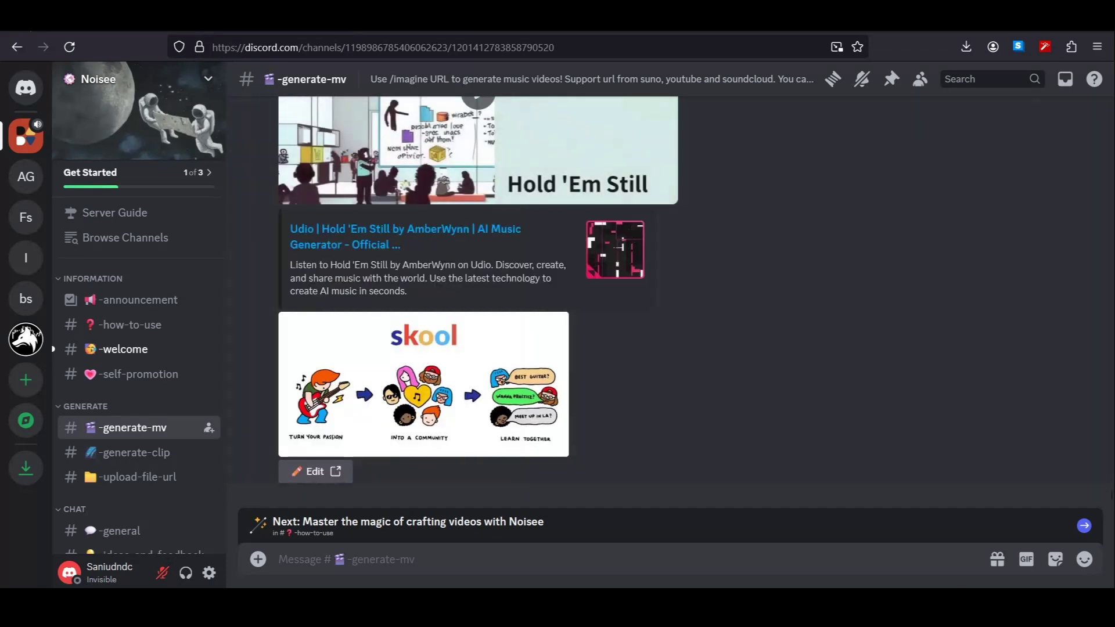
# Find the finished Dance in the Moonlight video in #generate-mv and play it through
pyautogui.scroll(10, 473, 290)
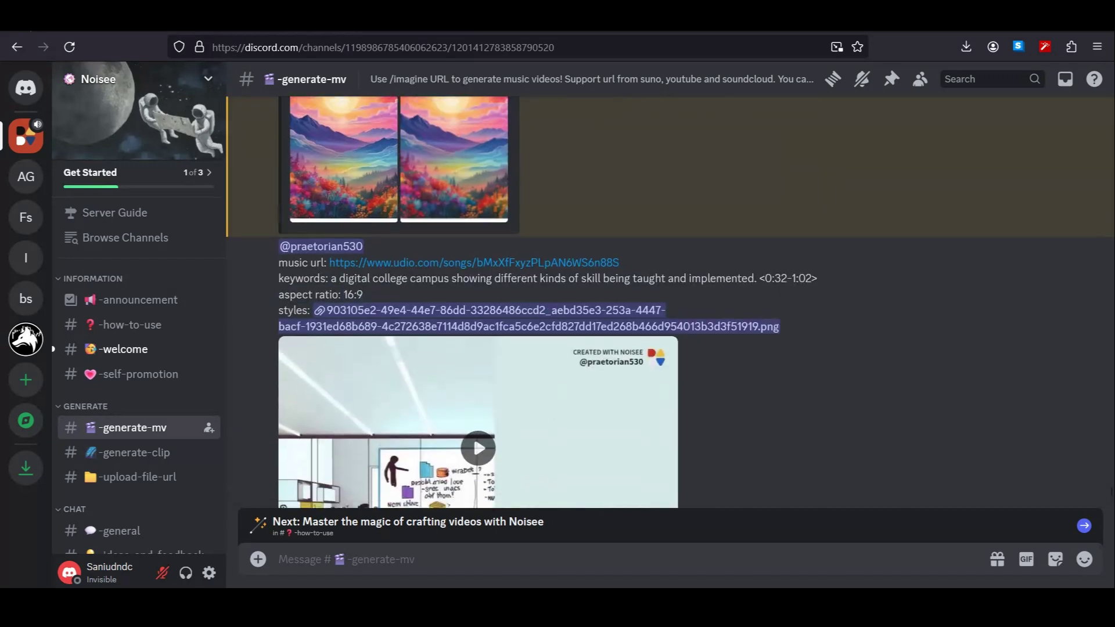
pyautogui.scroll(5, 668, 302)
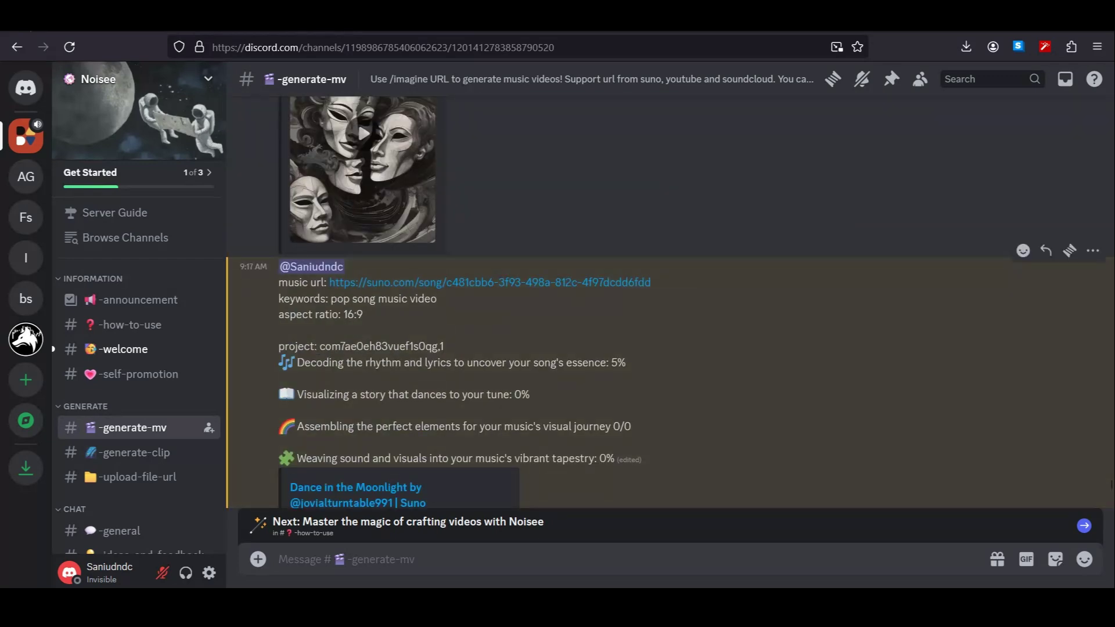
pyautogui.scroll(-15, 473, 290)
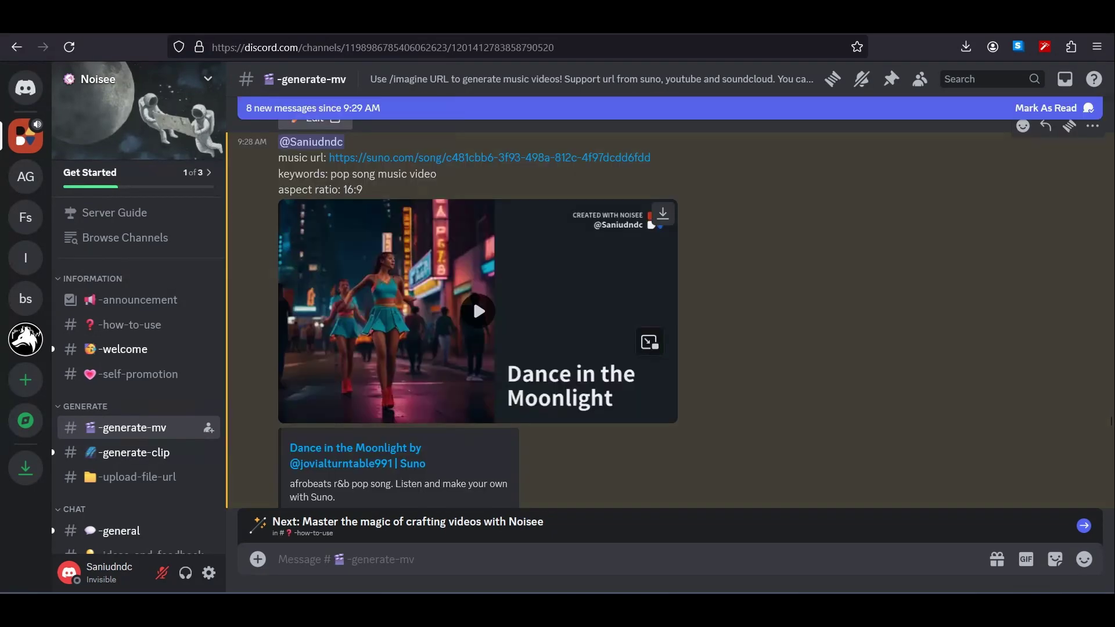
pyautogui.click(473, 295)
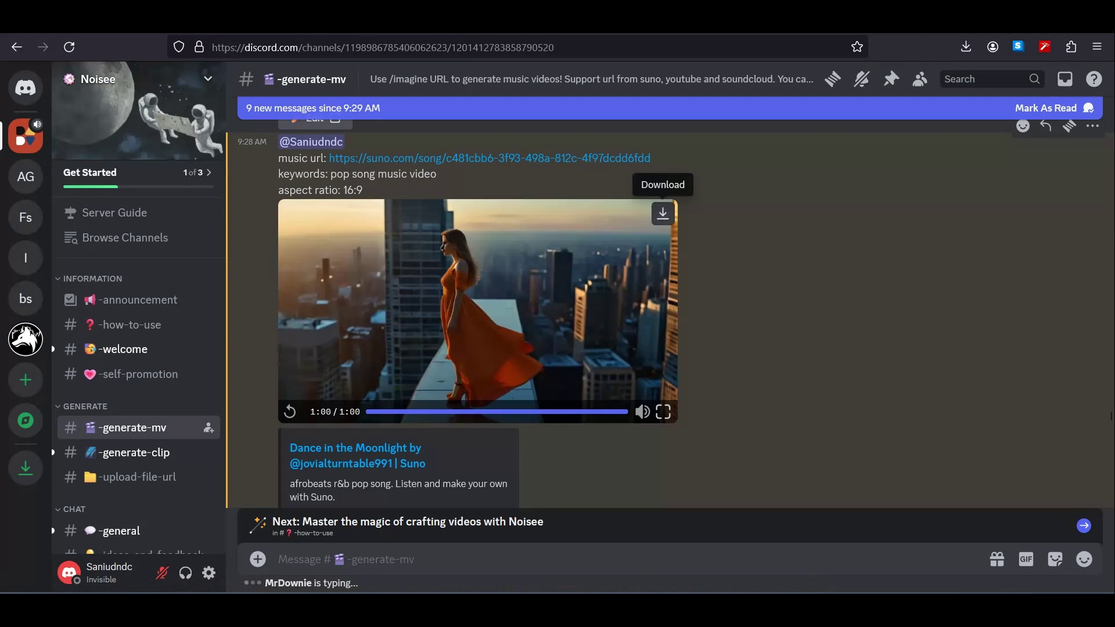
pyautogui.scroll(-3, 663, 213)
pyautogui.scroll(-3, 670, 312)
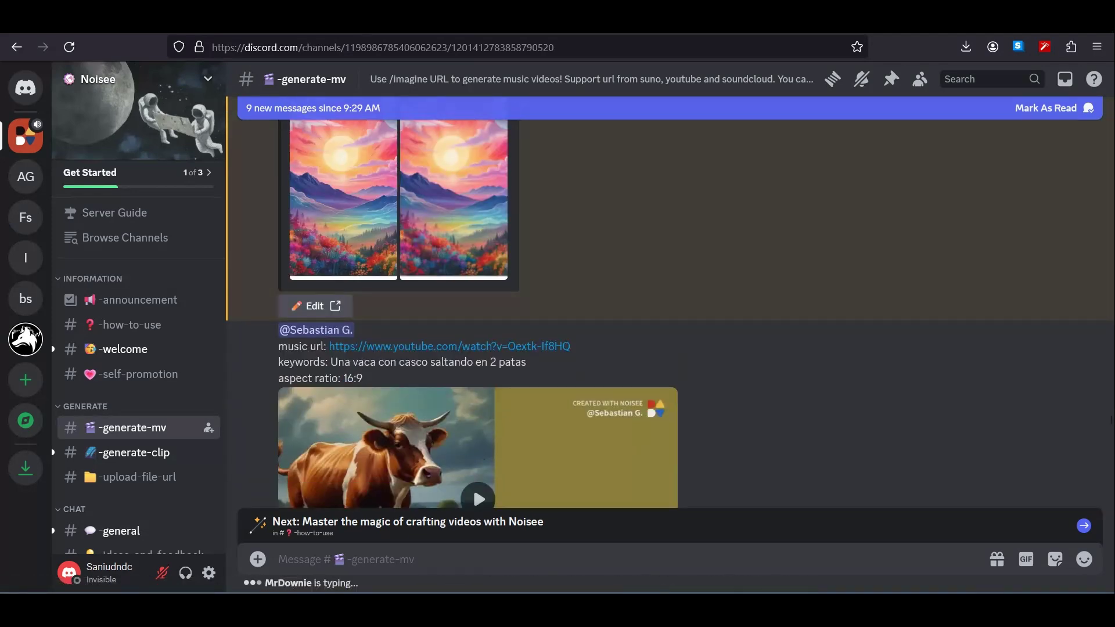
pyautogui.scroll(1, 669, 313)
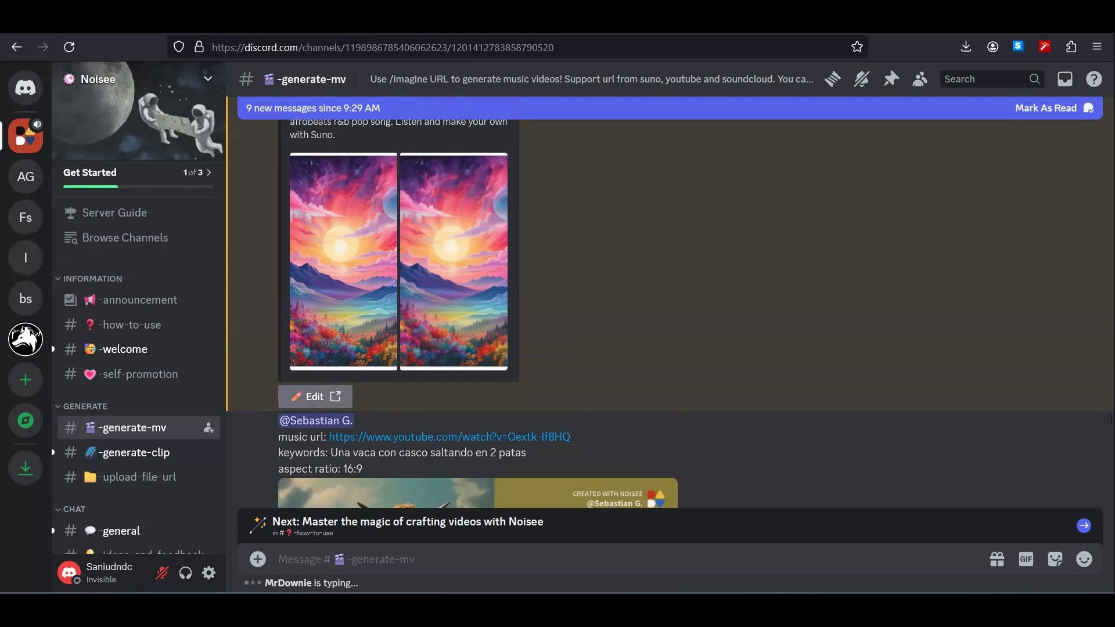
# Open the Dance in the Moonlight project in Noisee and review the 00:10 and final clips
pyautogui.click(315, 396)
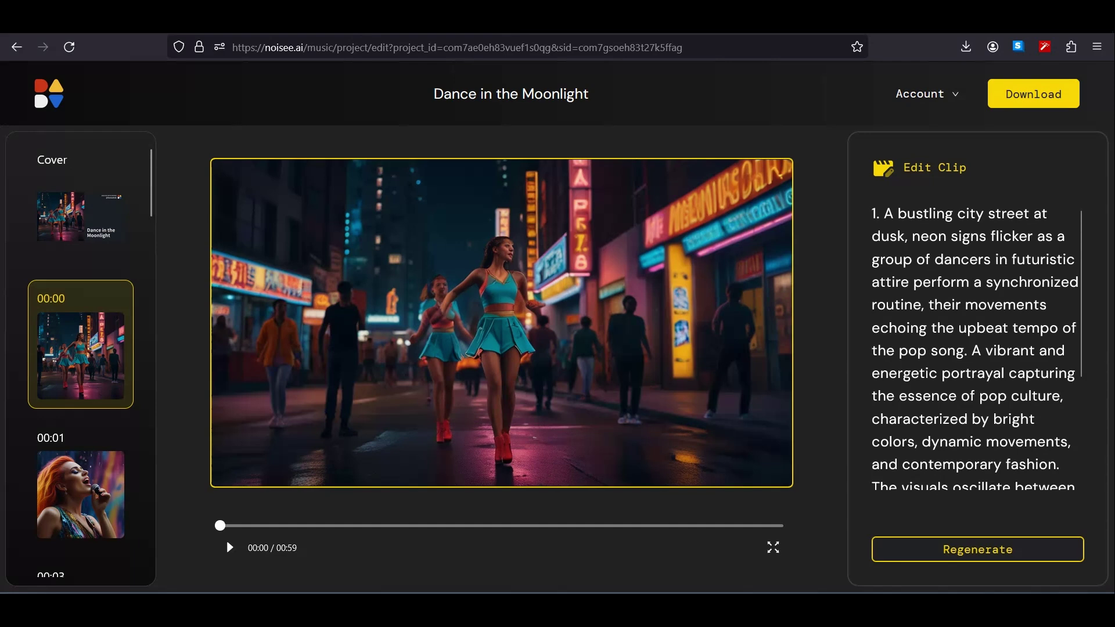
pyautogui.scroll(-3, 975, 348)
pyautogui.scroll(3, 975, 348)
pyautogui.scroll(-4, 81, 360)
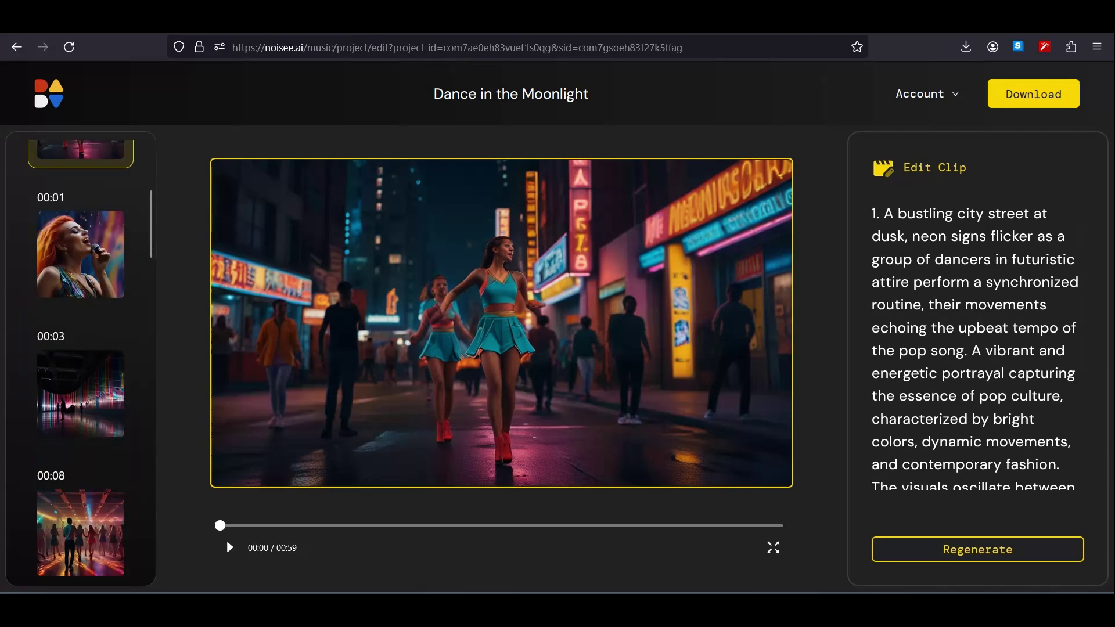
pyautogui.scroll(-4, 81, 360)
pyautogui.click(80, 431)
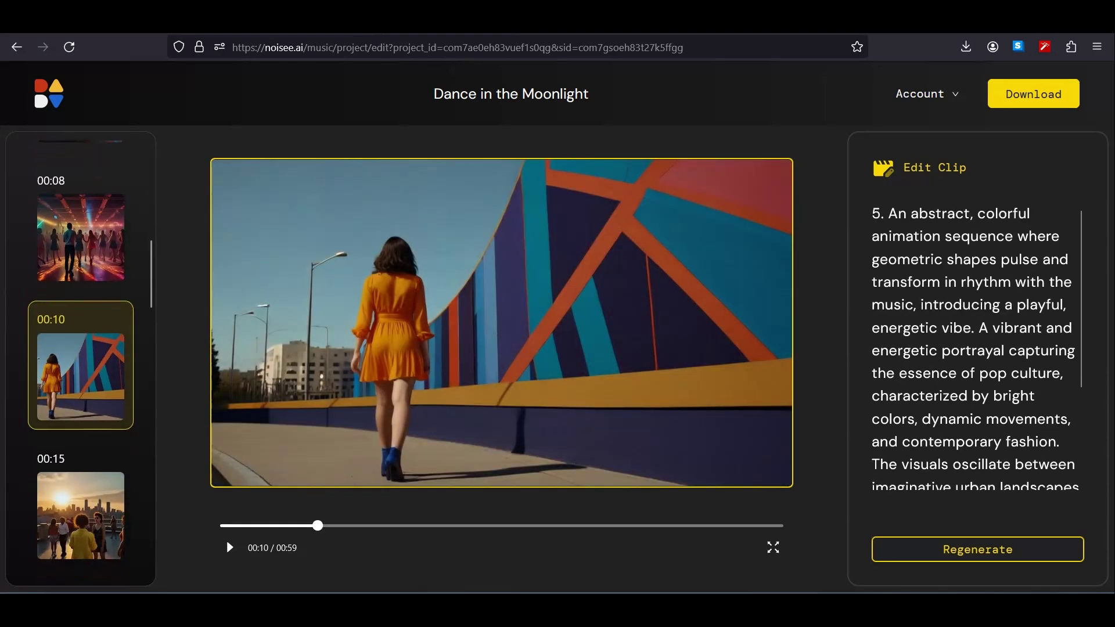
pyautogui.click(759, 525)
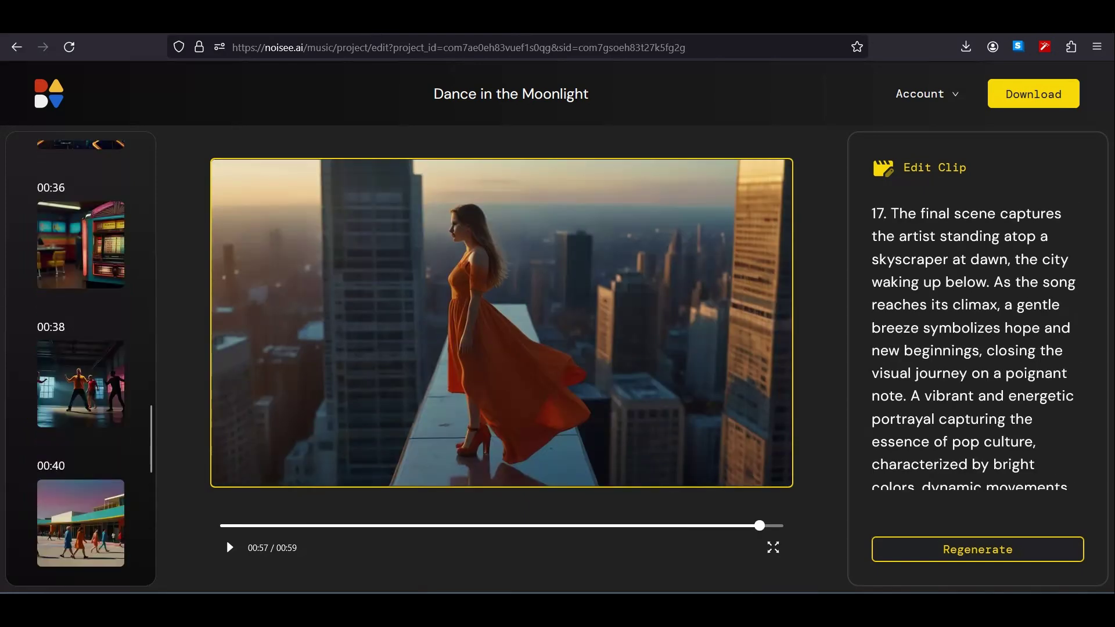
# Regenerate the 00:36 jukebox clip, replay it, and download 'Dance in the Moonlight.mp4'
pyautogui.click(80, 245)
pyautogui.scroll(-3, 975, 343)
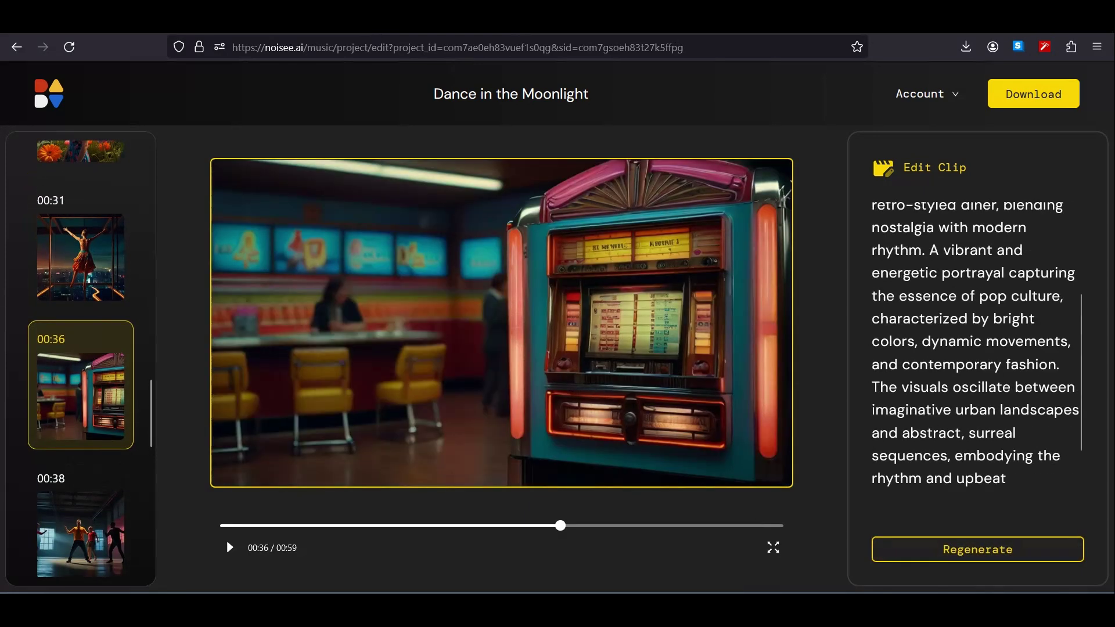
pyautogui.click(977, 549)
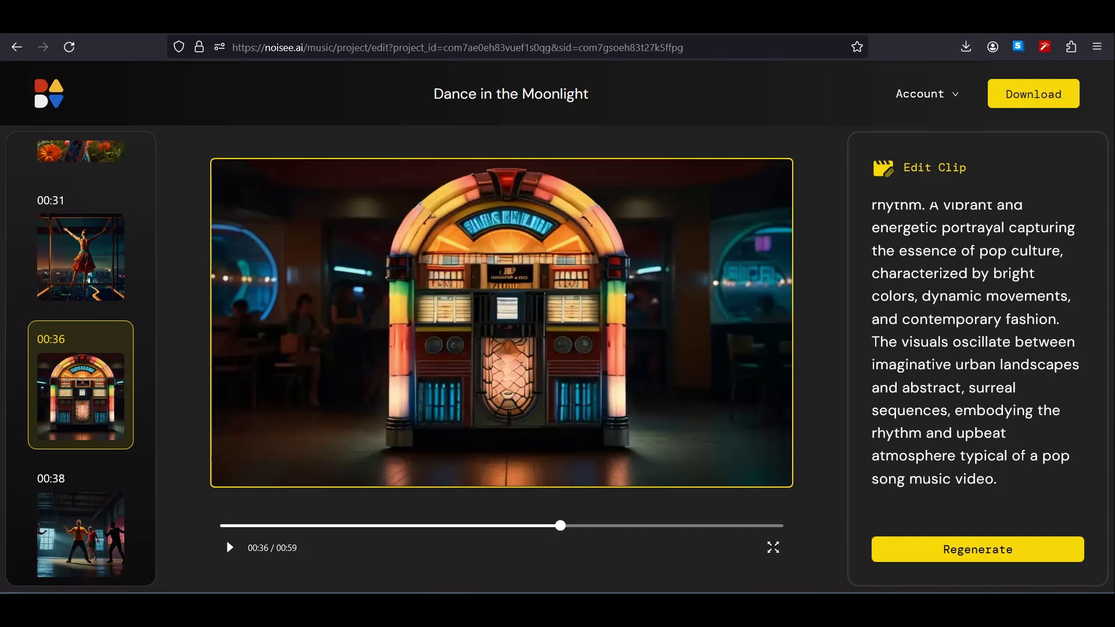
pyautogui.click(81, 257)
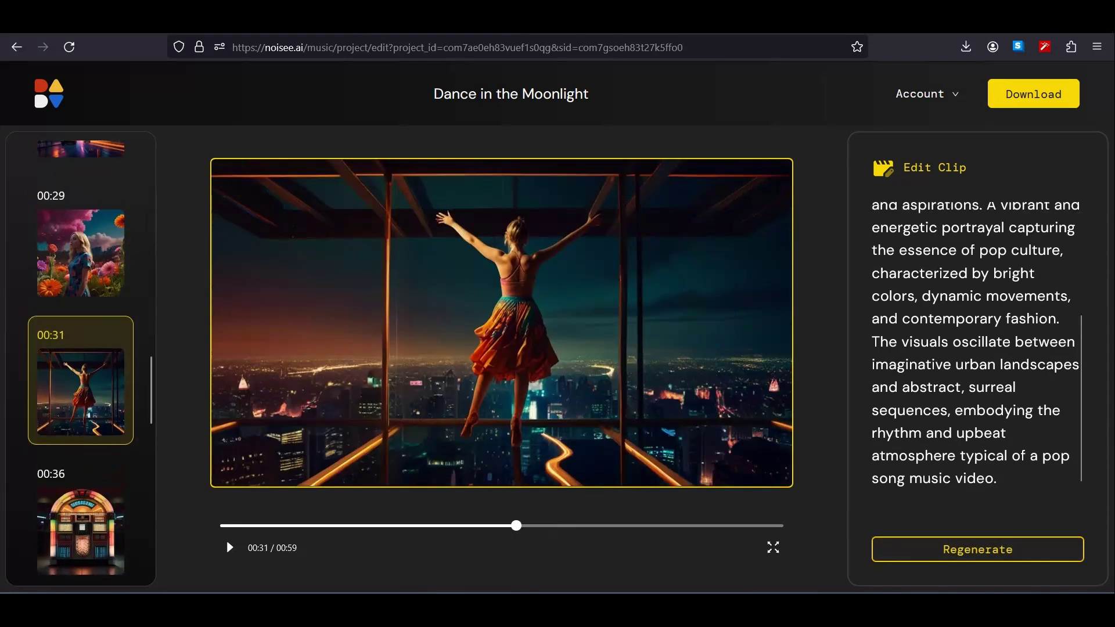
pyautogui.click(81, 531)
pyautogui.press('space')
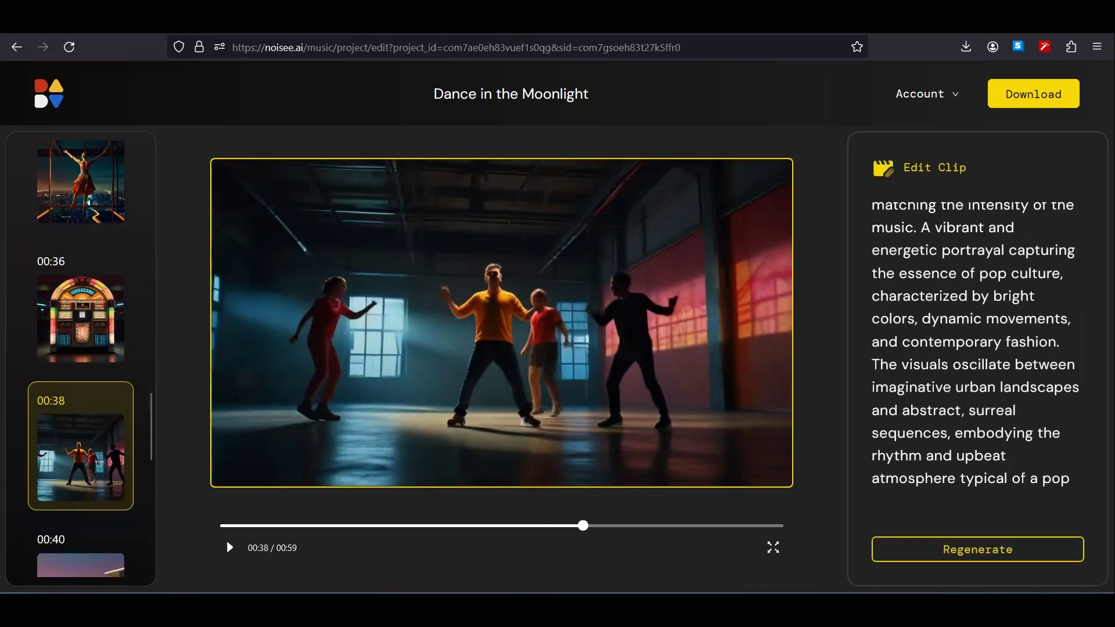
pyautogui.scroll(5, 81, 357)
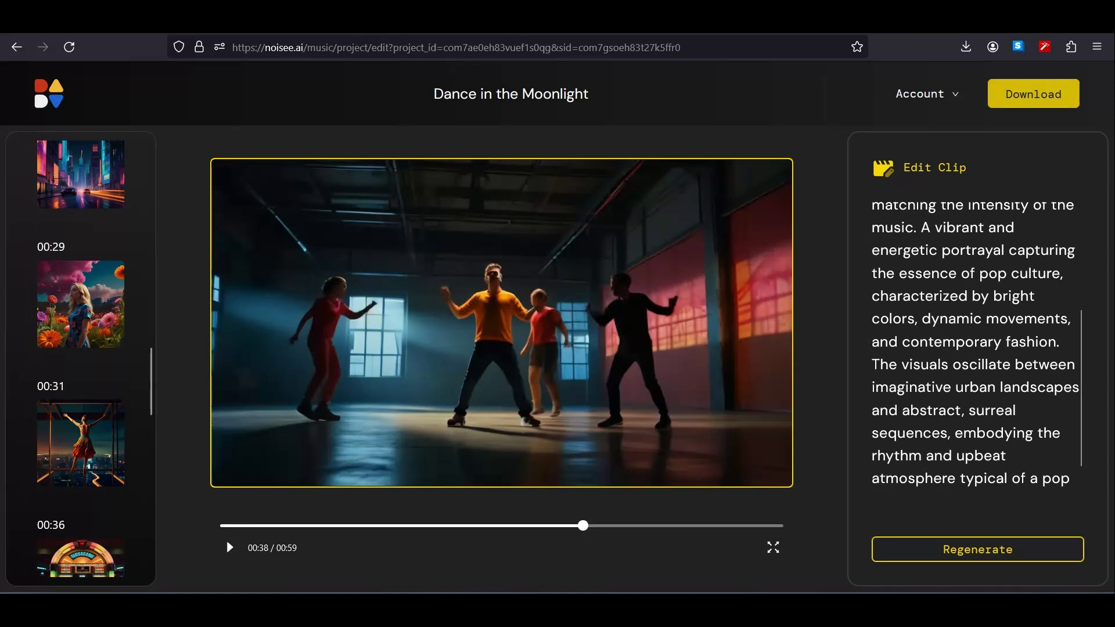
pyautogui.click(1033, 93)
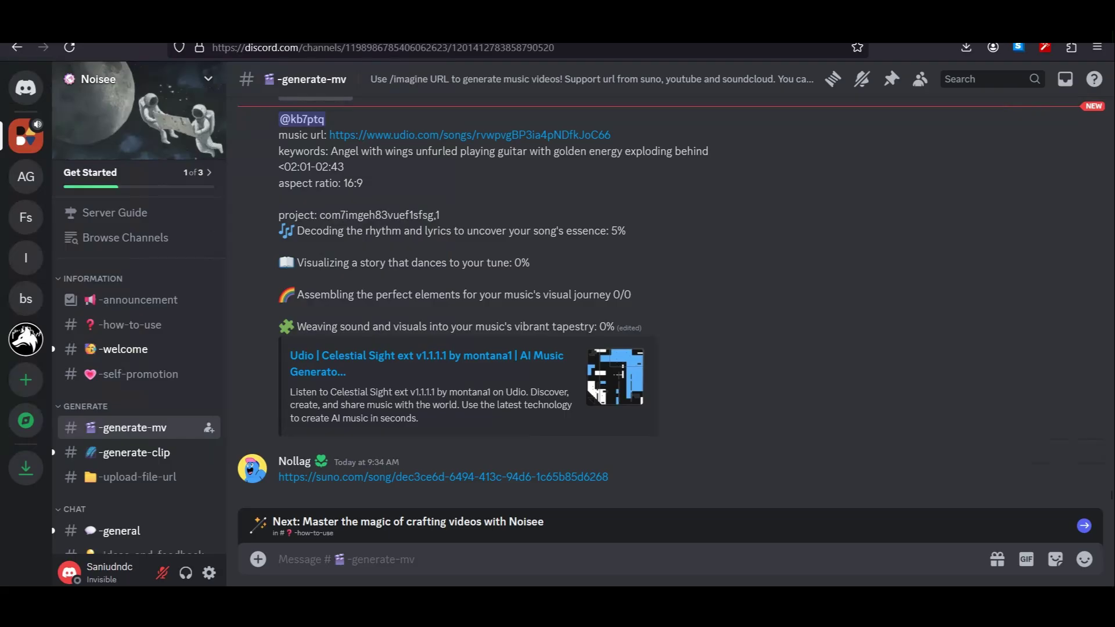
# Start Noisee's /imagine command and copy the In the Shadows song link from Suno
pyautogui.write('/')
pyautogui.press('Return')
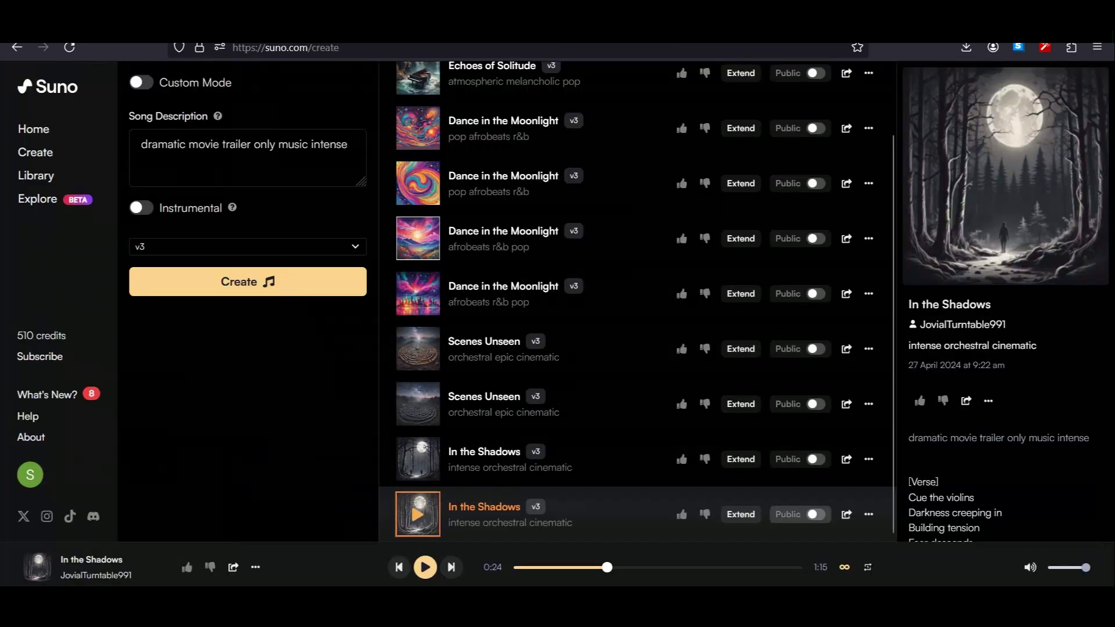
pyautogui.click(846, 514)
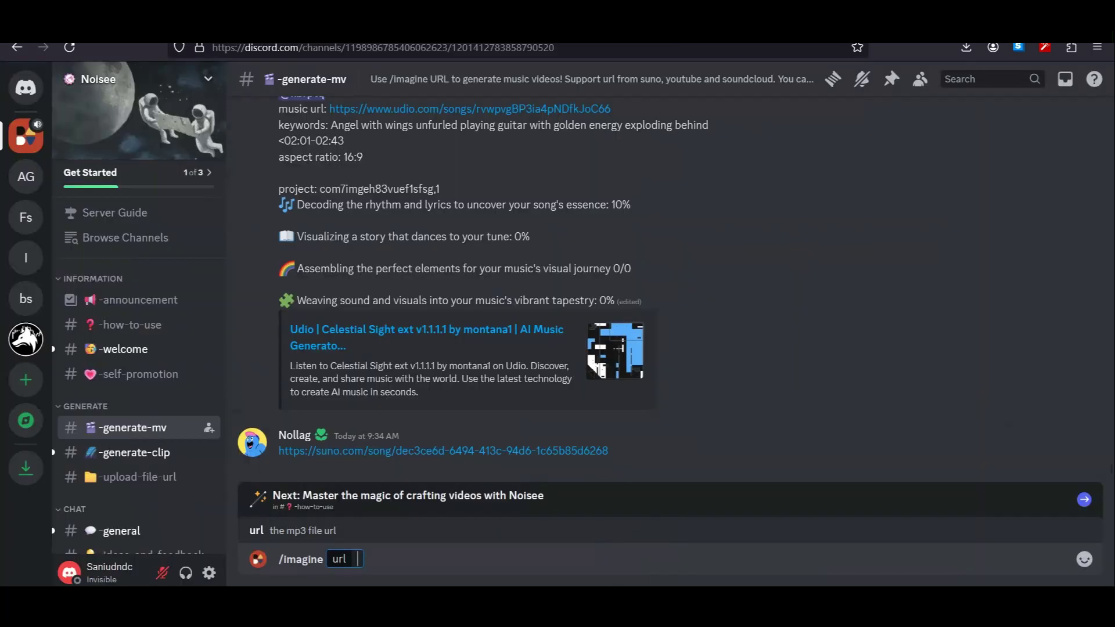
# Request an In the Shadows video with visuals 'dramatic movie trailer, hero with legacy, ultrarealistic' and play it
pyautogui.hotkey('ctrl', 'v')
pyautogui.press('Return')
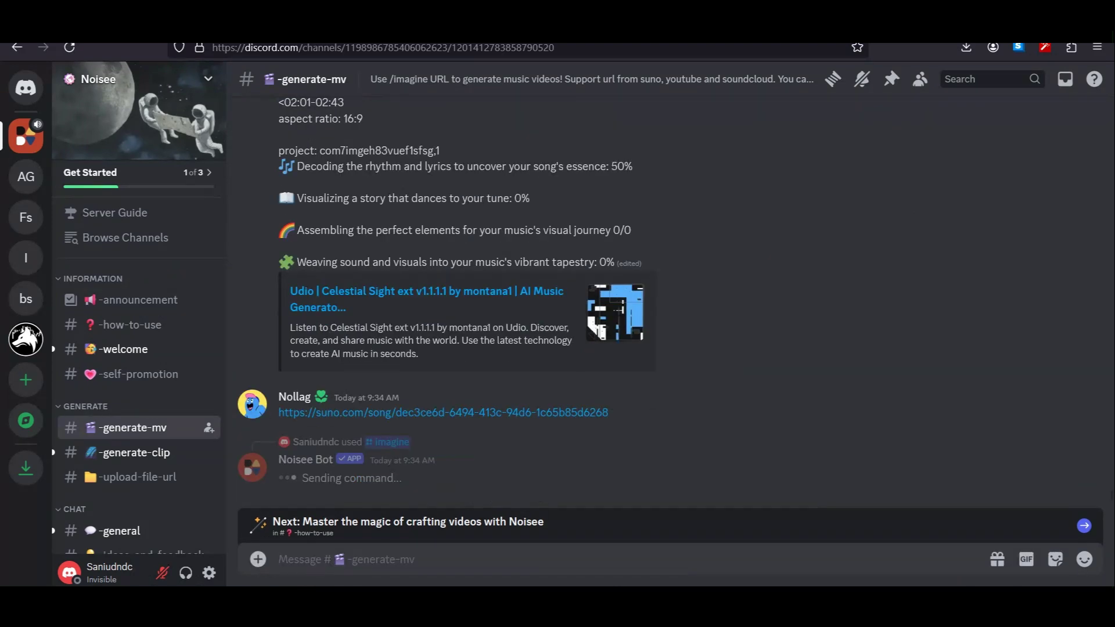
pyautogui.write('dramatic movie trailer , hero with legac')
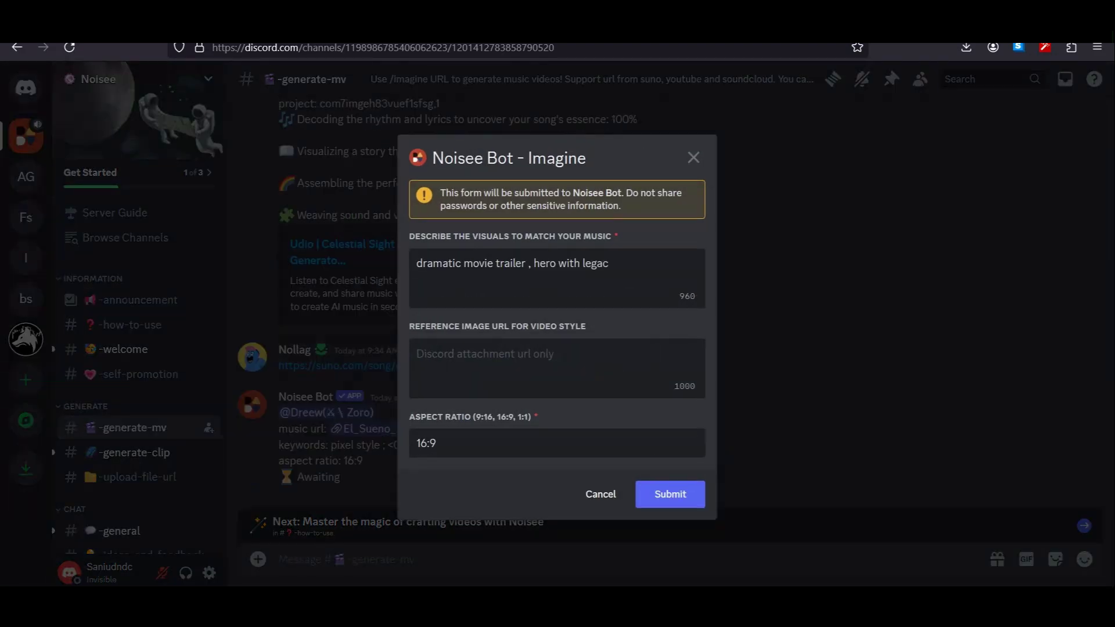
pyautogui.write('y , ultrarealisti')
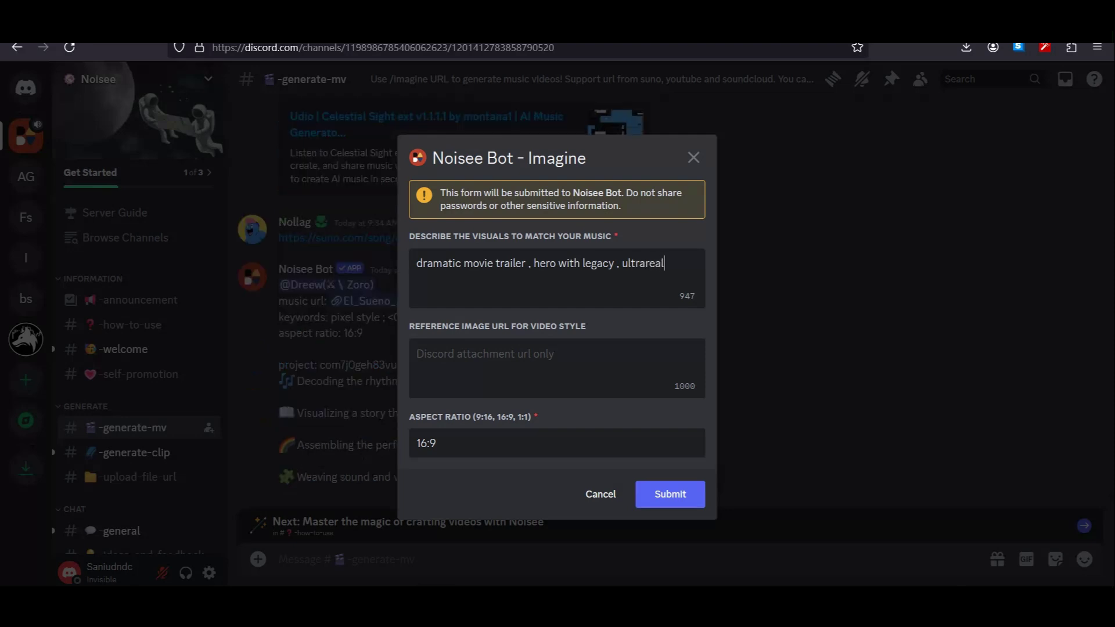
pyautogui.write('c')
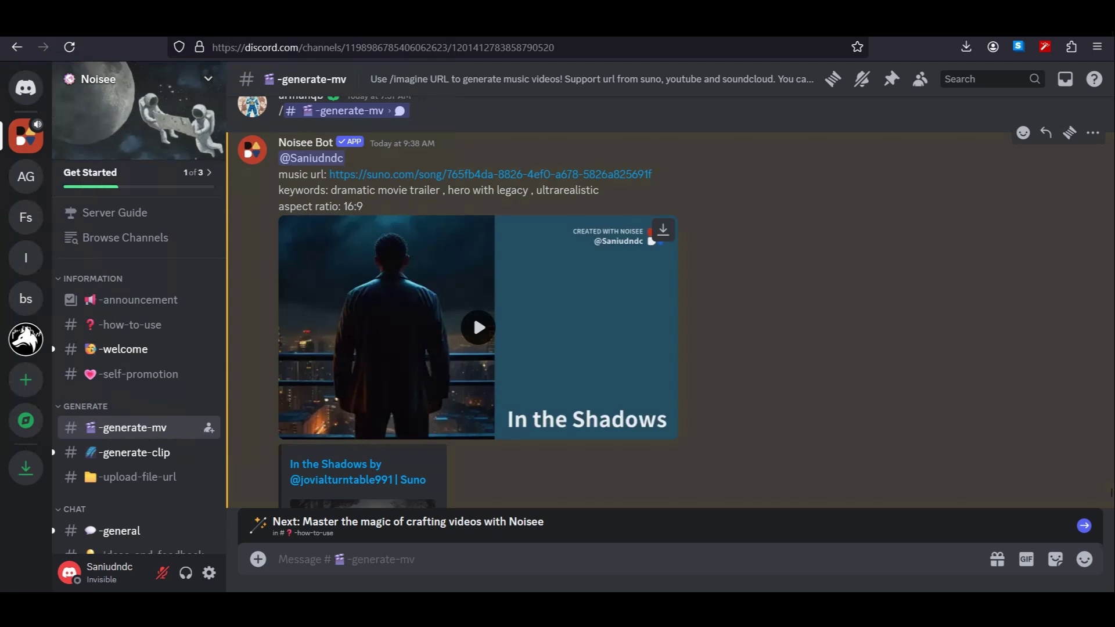
pyautogui.click(478, 327)
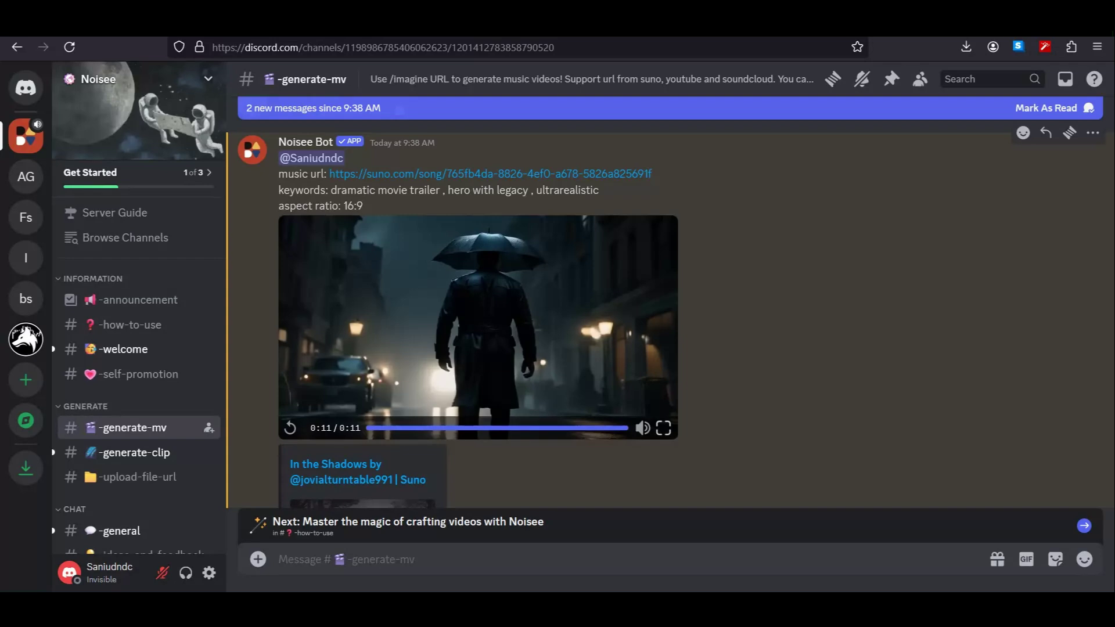
pyautogui.scroll(-10, 664, 230)
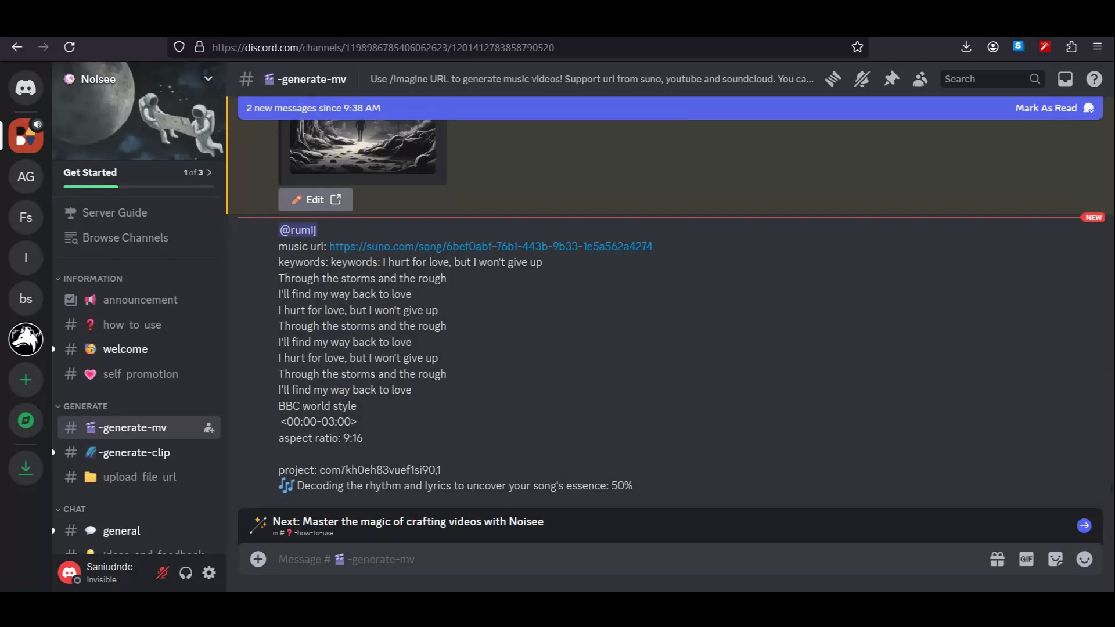
# Change clip 3's description to 'hero on a rooftop and its raining' and regenerate it
pyautogui.click(315, 199)
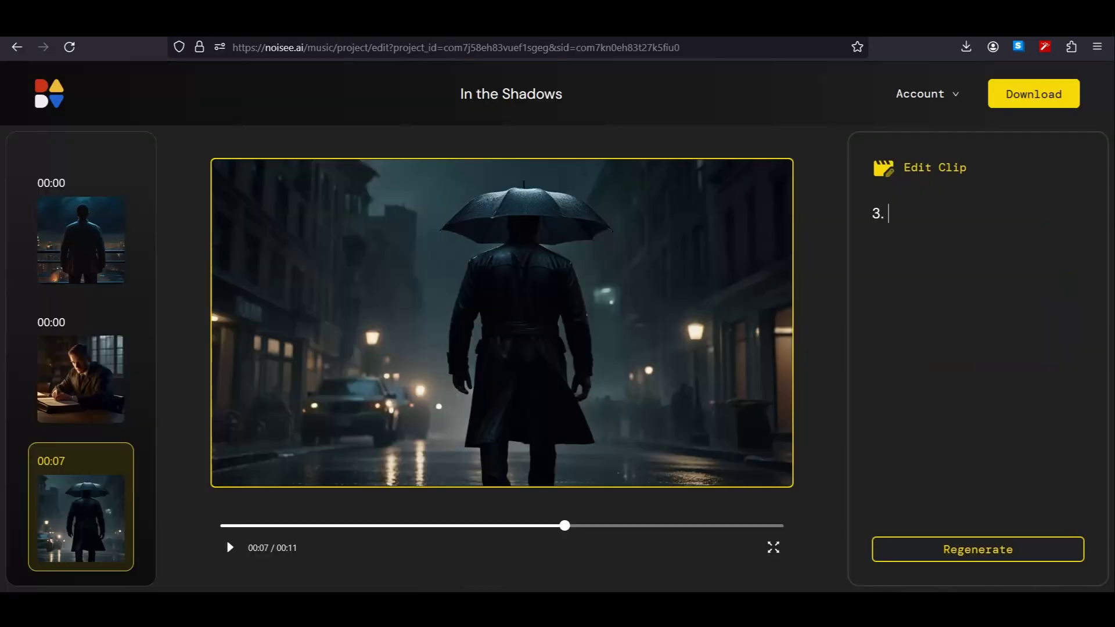
pyautogui.write('hero on a rooftop and its raining')
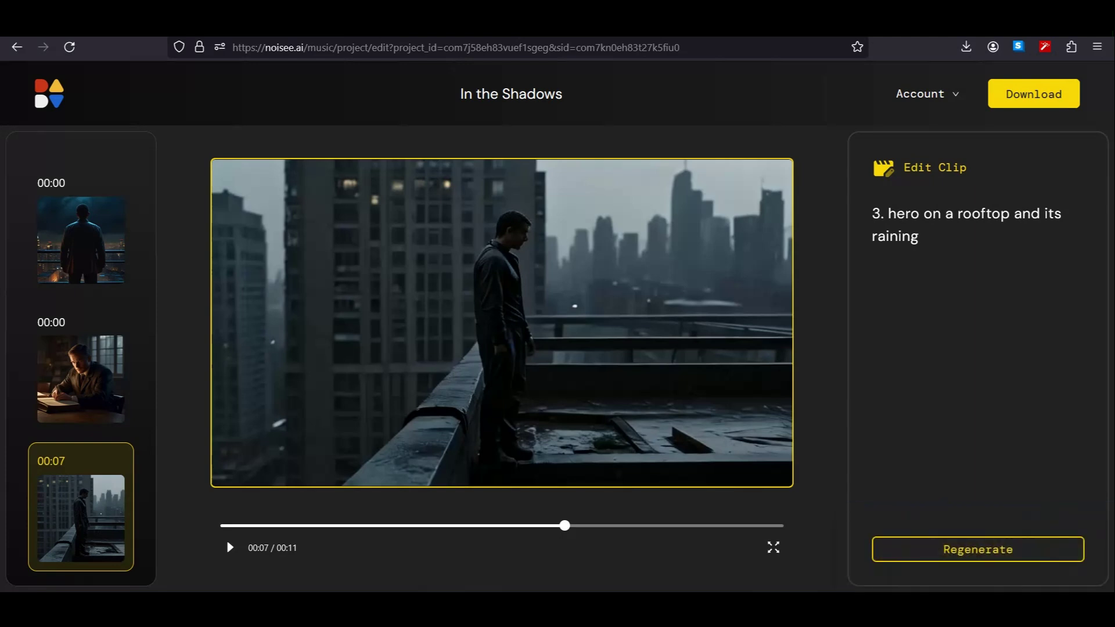
pyautogui.click(978, 549)
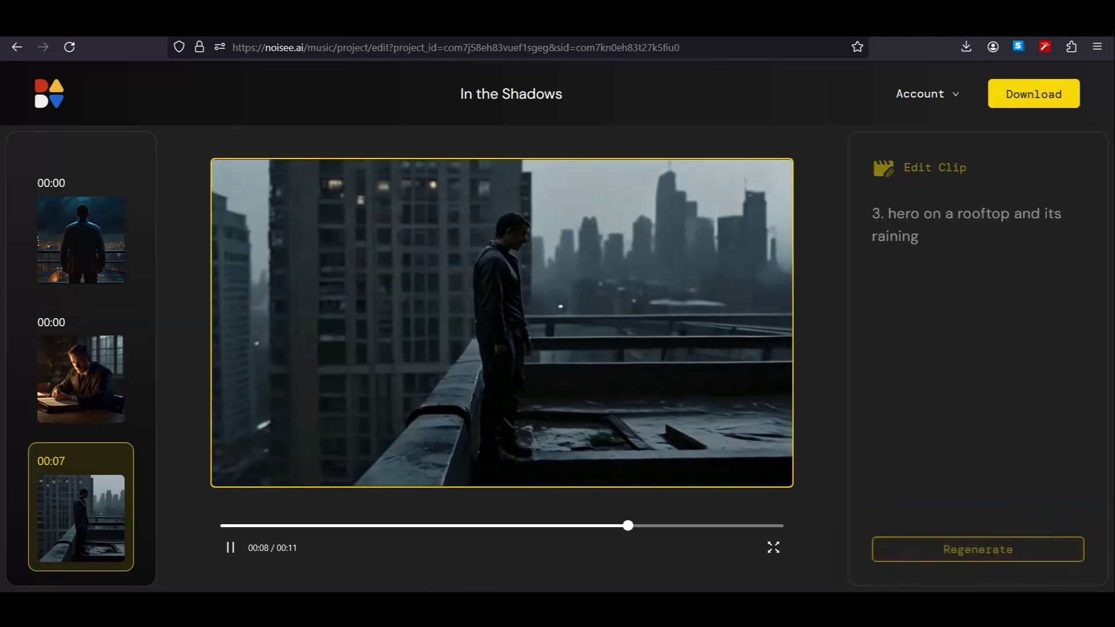